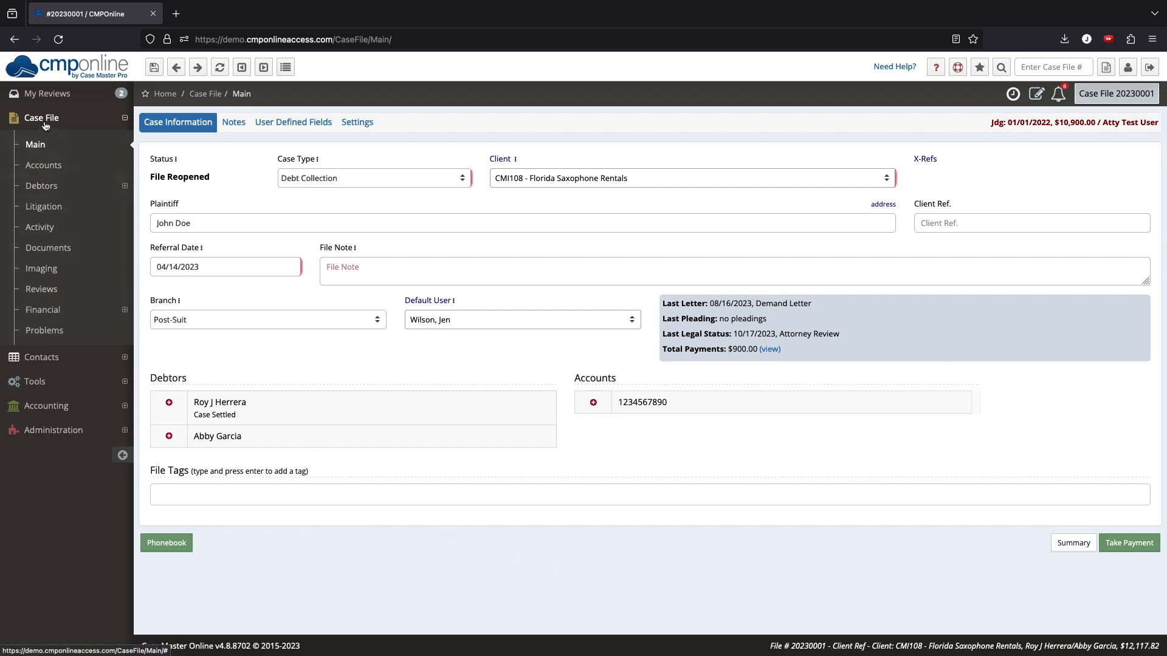
- Open the case file's reviews list and view its colour legend
left_click(41, 289)
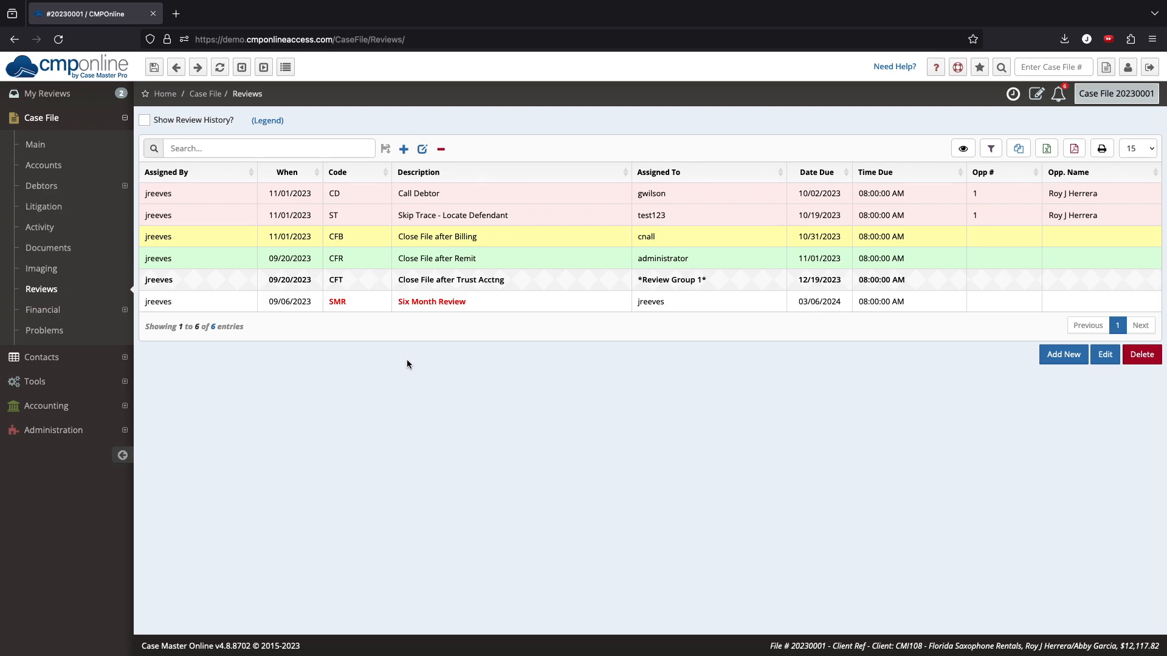
left_click(544, 235)
left_click(267, 120)
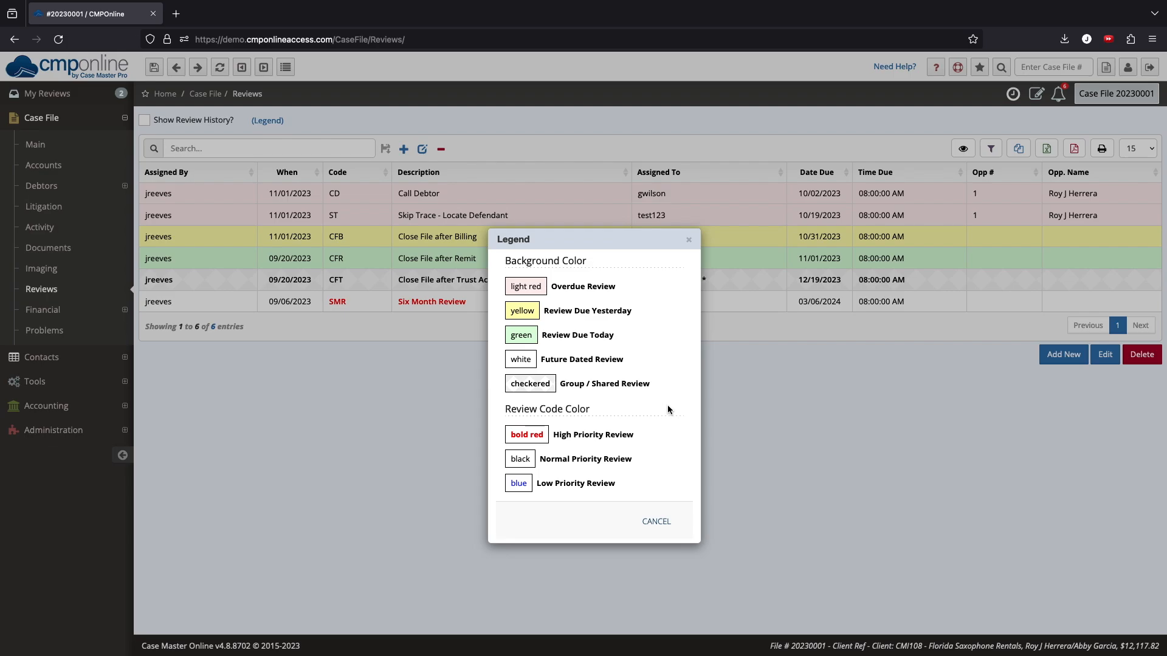
left_click(652, 521)
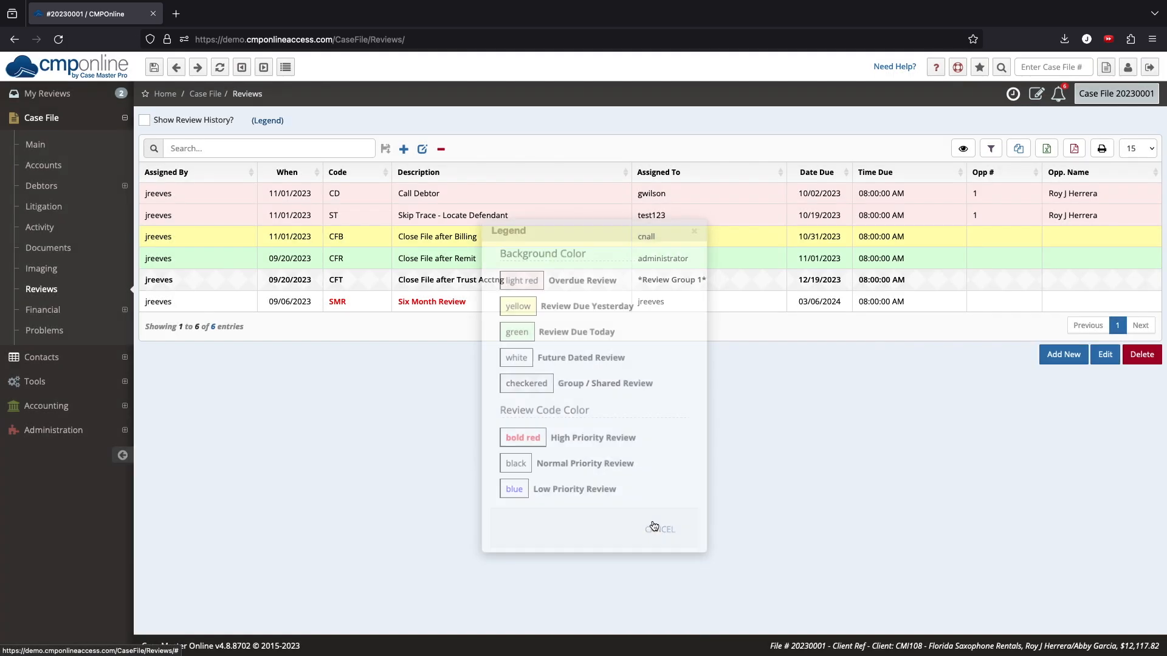
left_click(1062, 357)
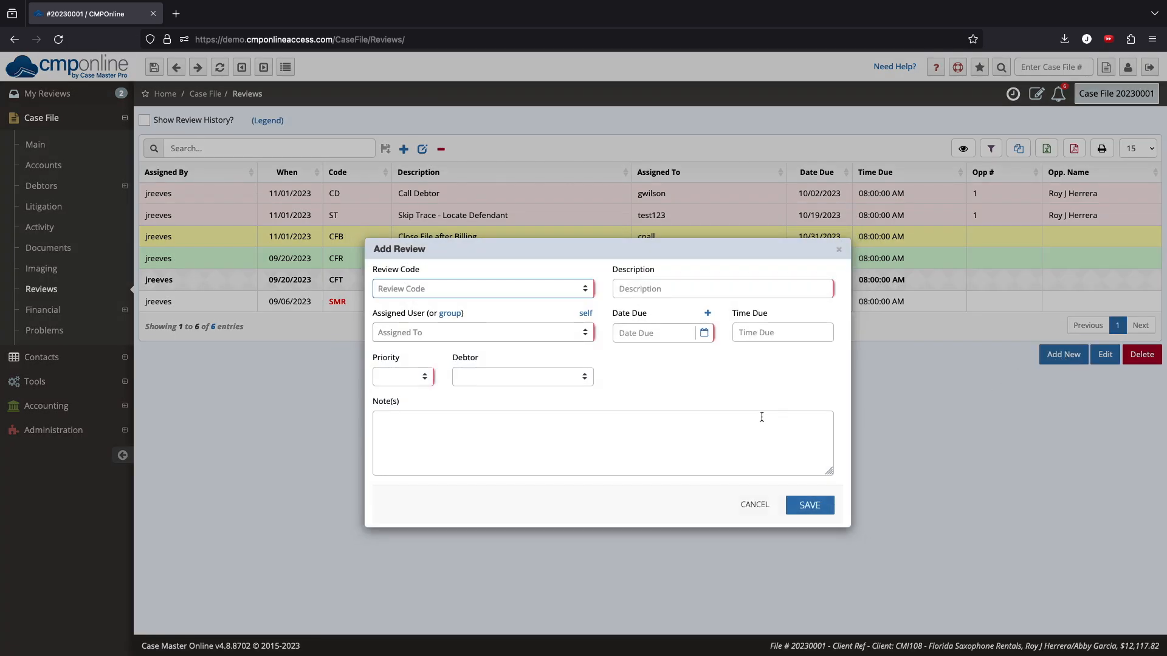
left_click(556, 290)
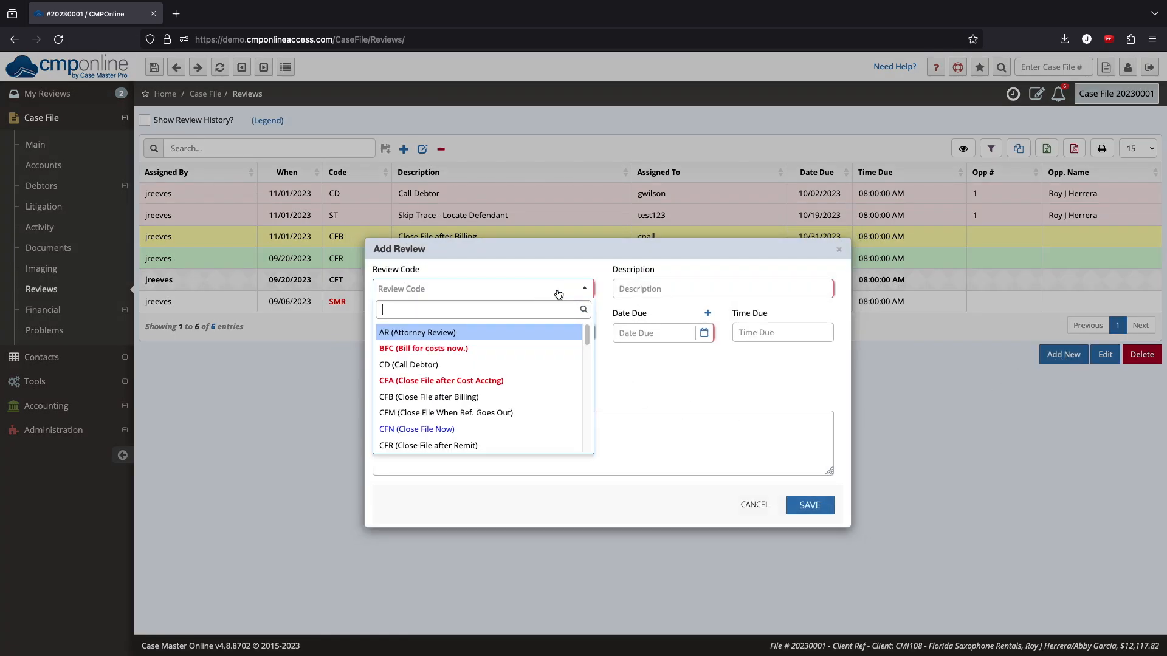
left_click(544, 337)
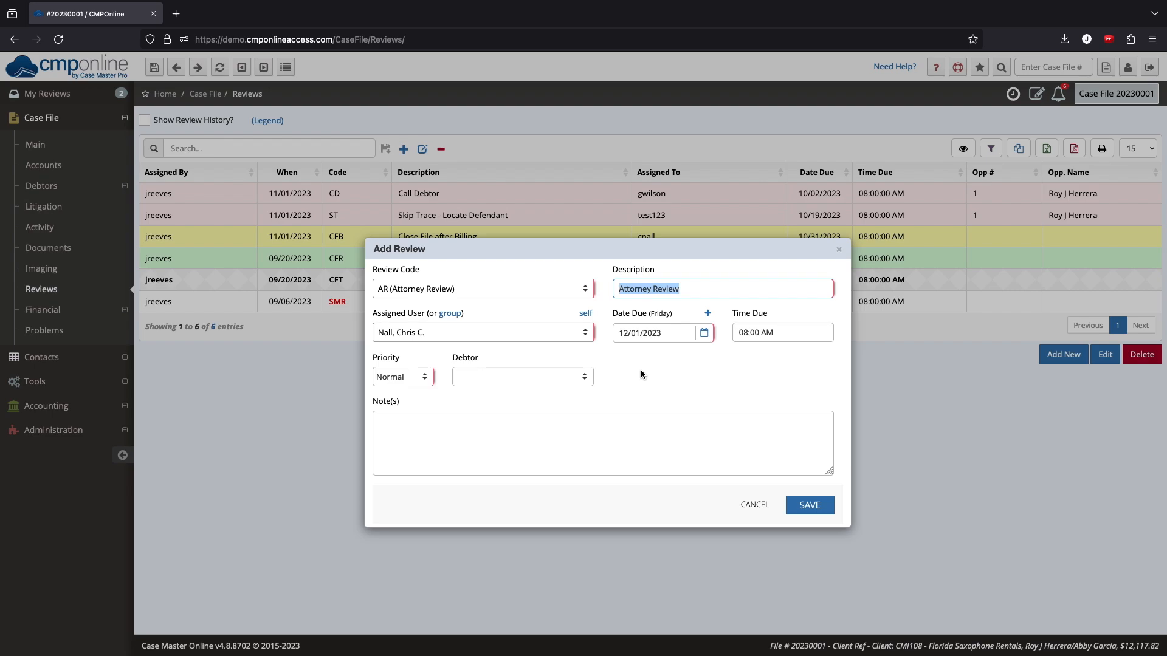
left_click(767, 508)
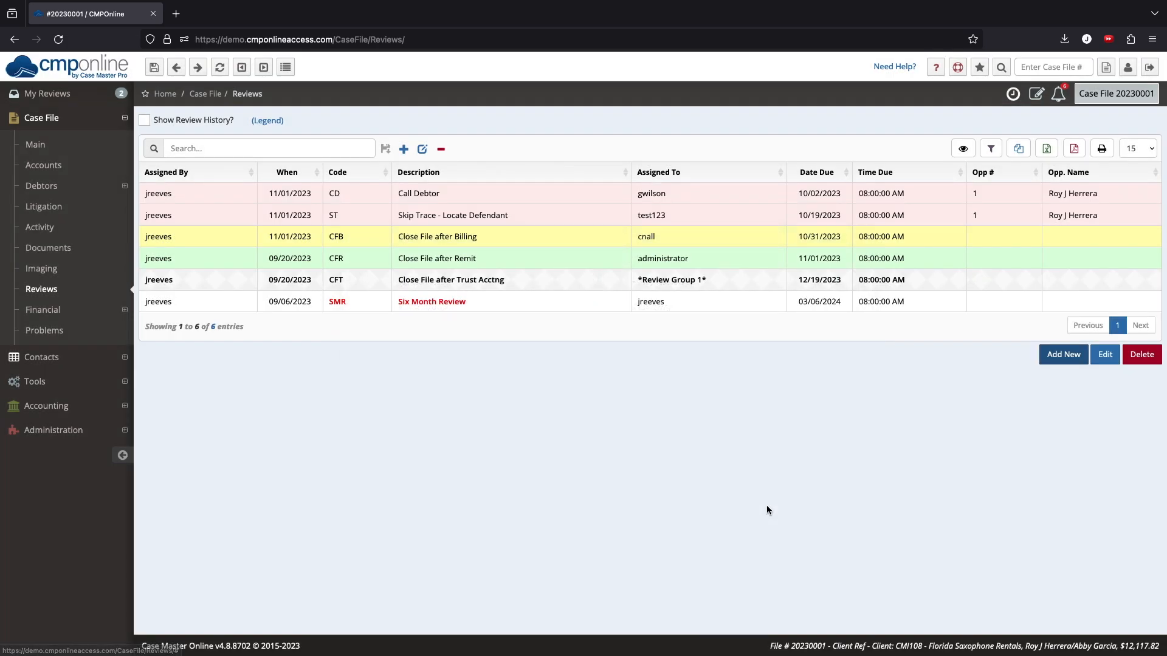
- Add a new case file review code SOC with review text Prepare Statement of Claim
left_click(115, 437)
left_click(105, 264)
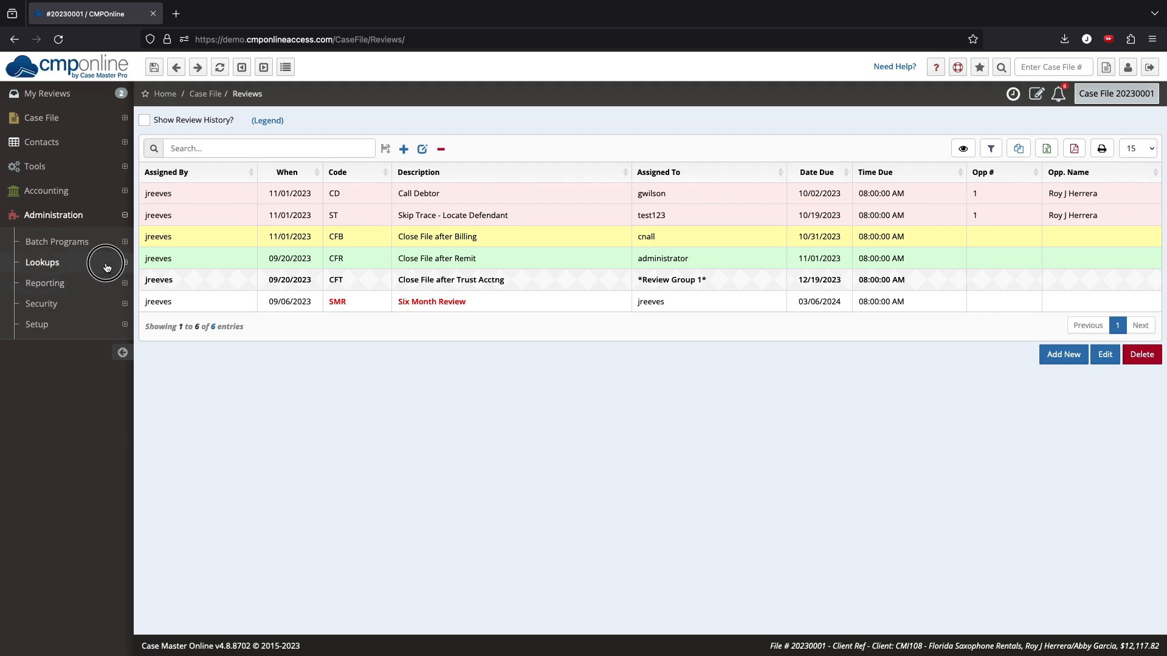
left_click(101, 284)
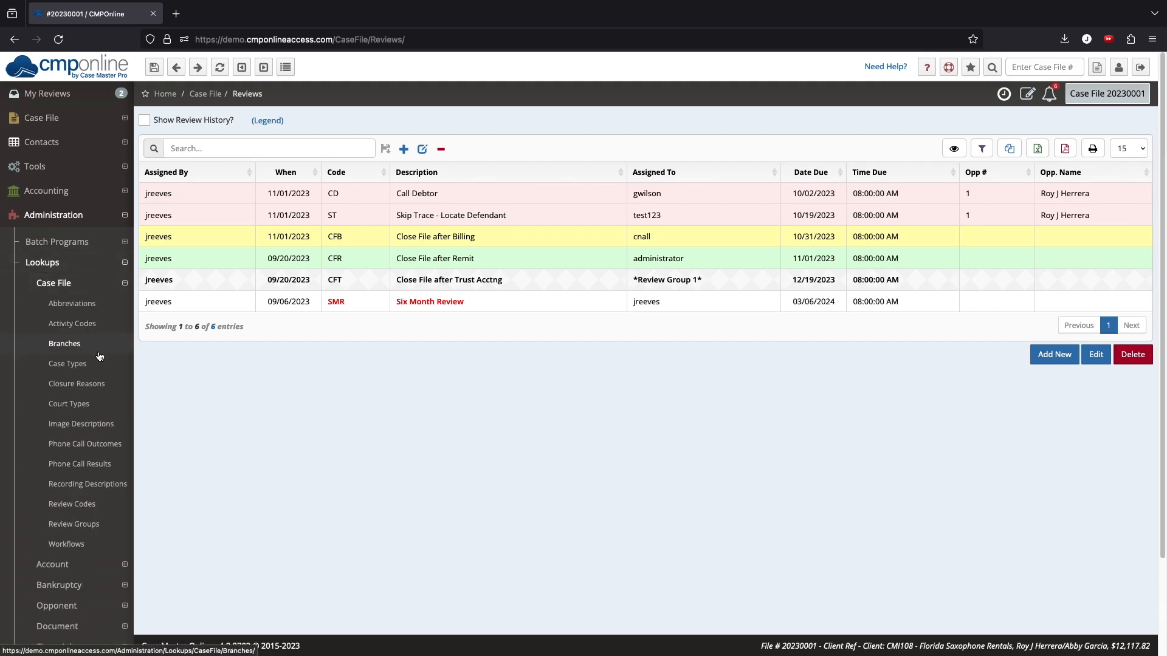
left_click(104, 503)
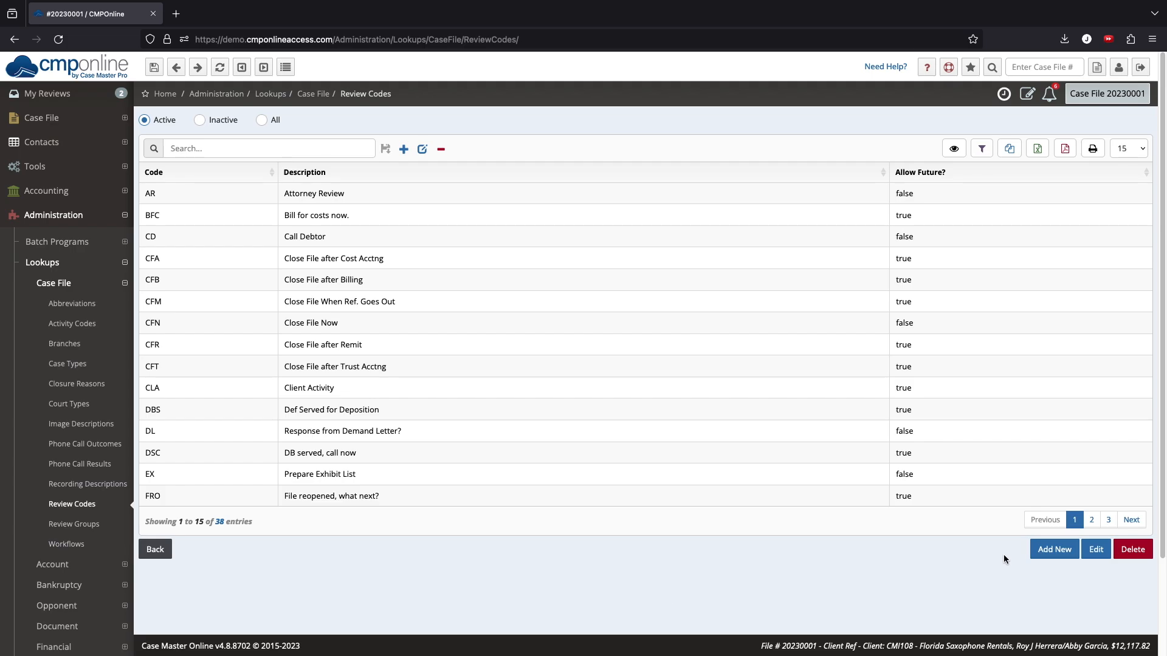
left_click(1054, 549)
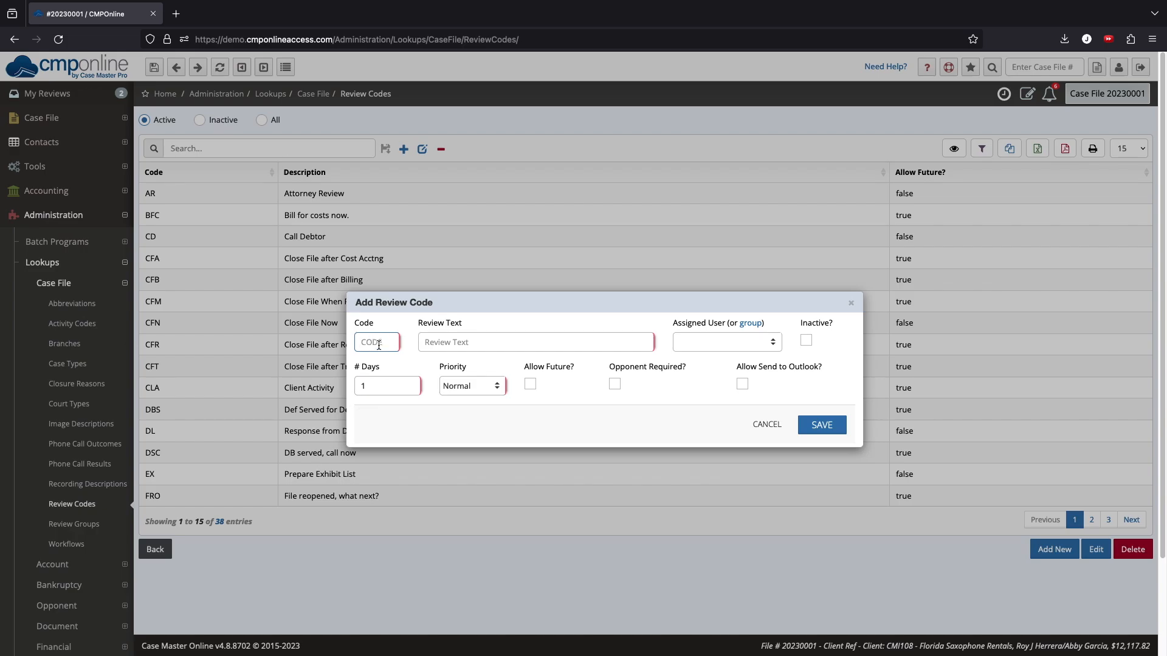
type("SOC")
type("Prepare S")
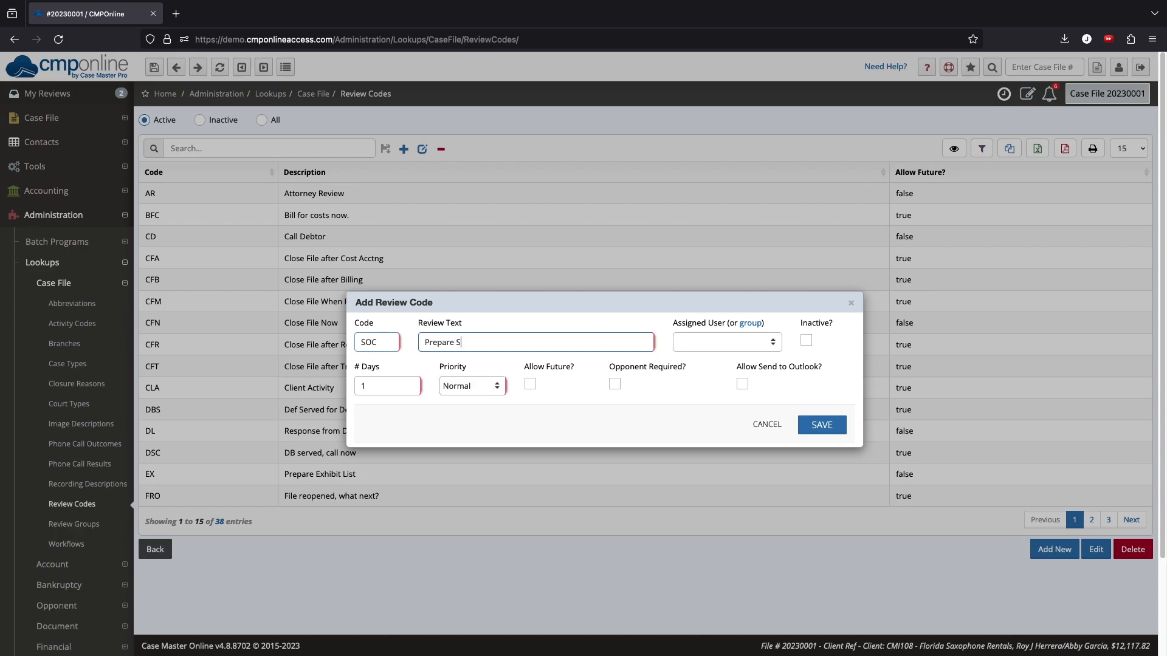
type("tatement of Claim")
- Set the review code's assigned user to * DEFAULT USER *
left_click(713, 342)
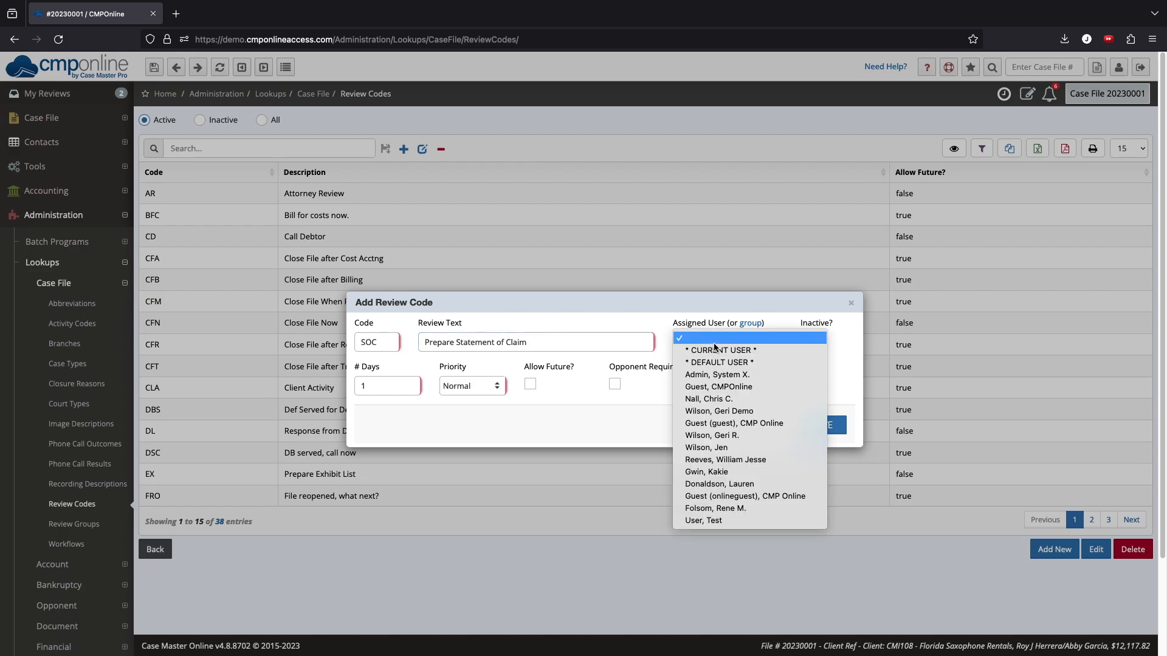
left_click(731, 342)
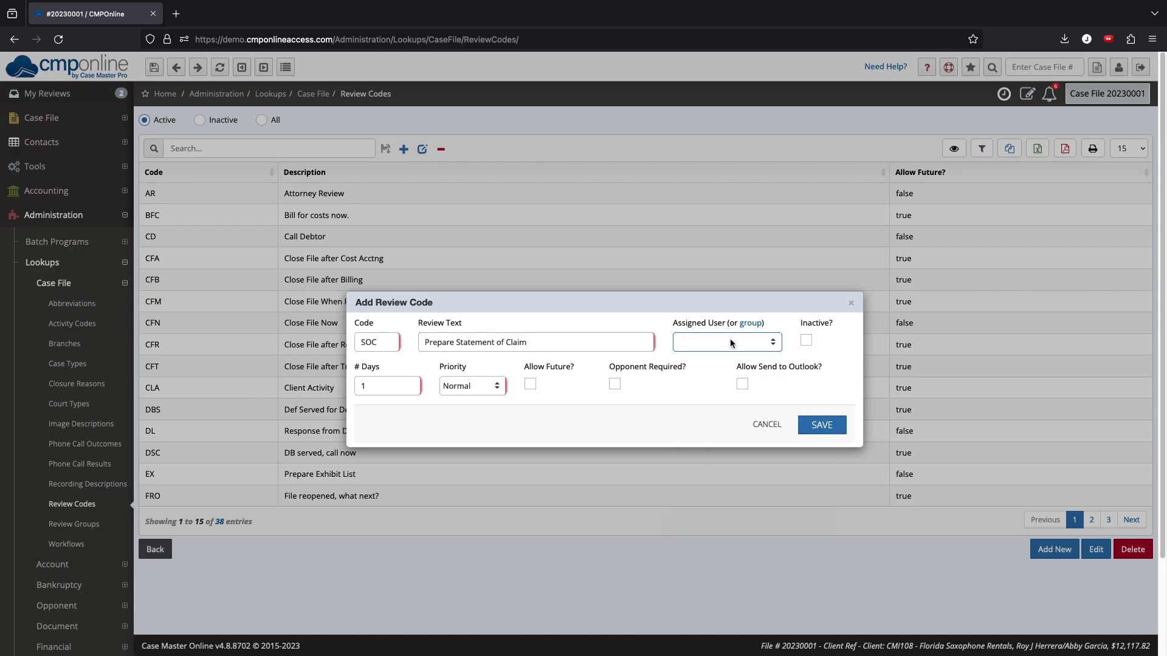
left_click(751, 327)
left_click(747, 341)
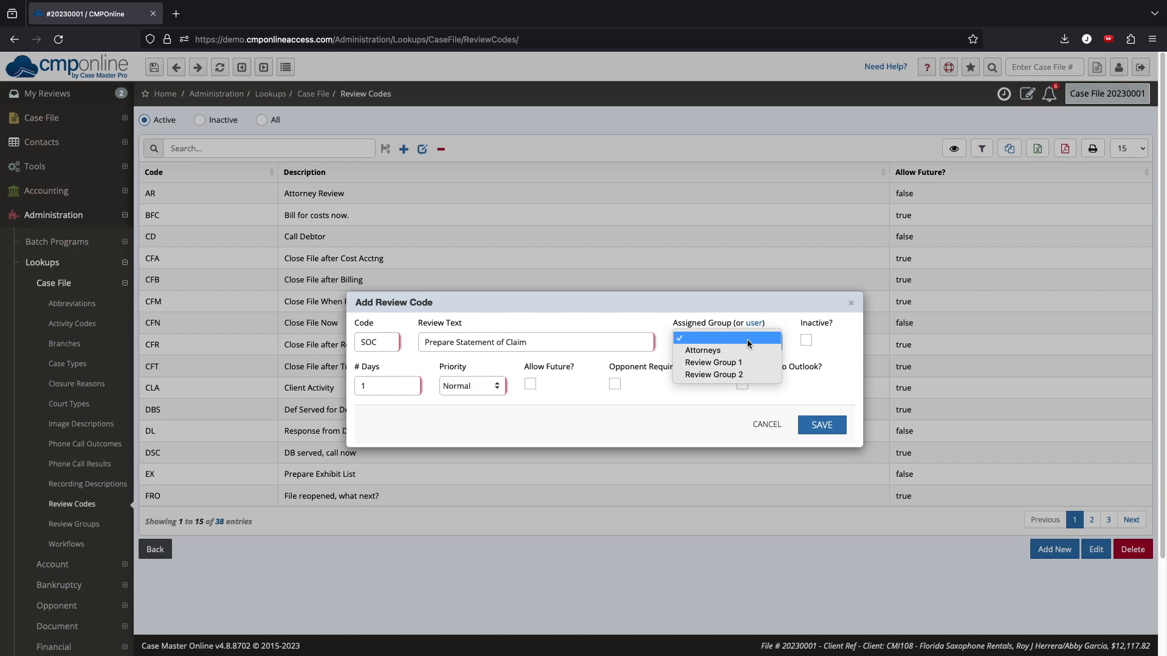
left_click(748, 338)
left_click(754, 324)
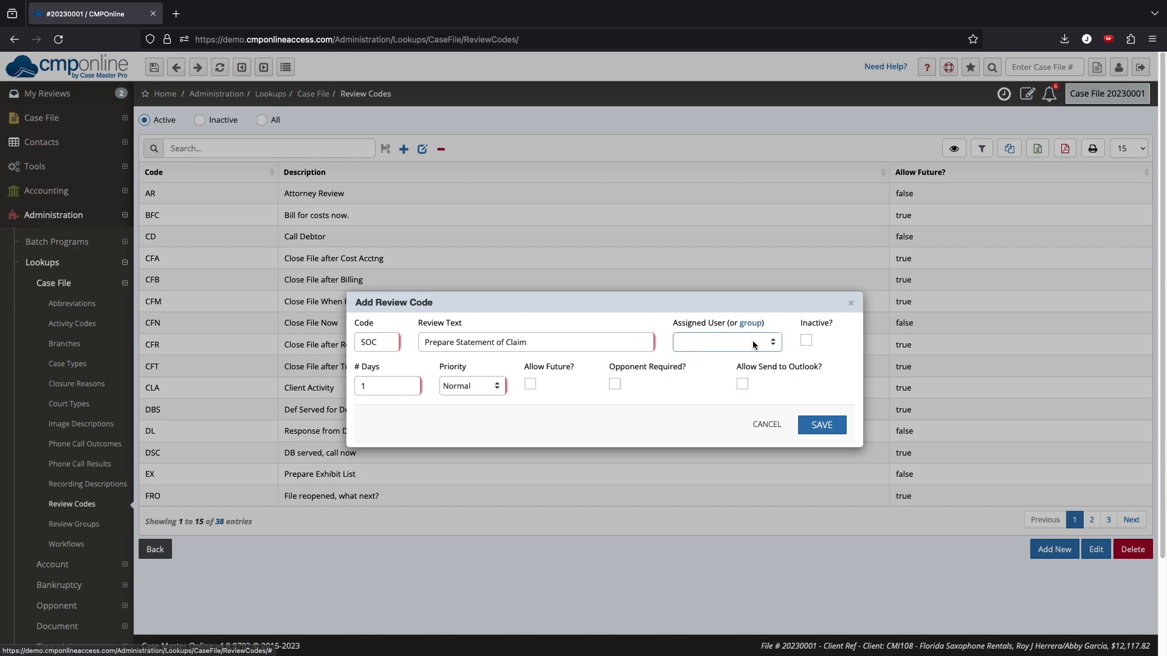
left_click(752, 344)
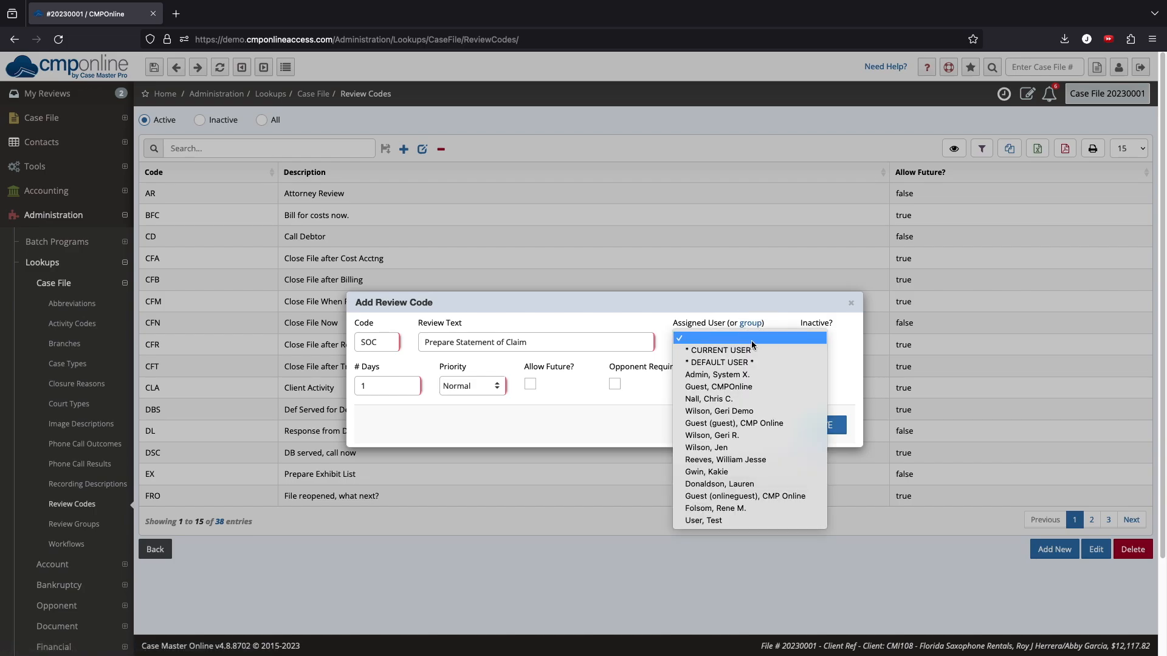
left_click(803, 363)
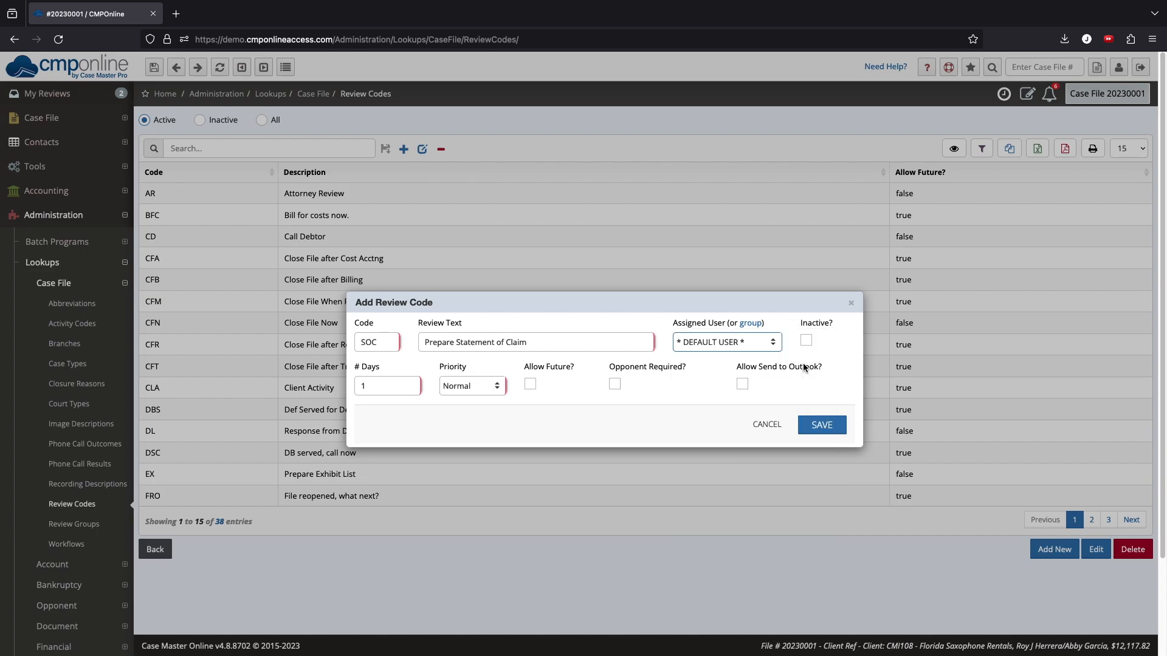
- Set the review code's number of days to 30 with Normal priority
left_click(397, 389)
left_click(397, 389)
key("BackSpace")
type("30")
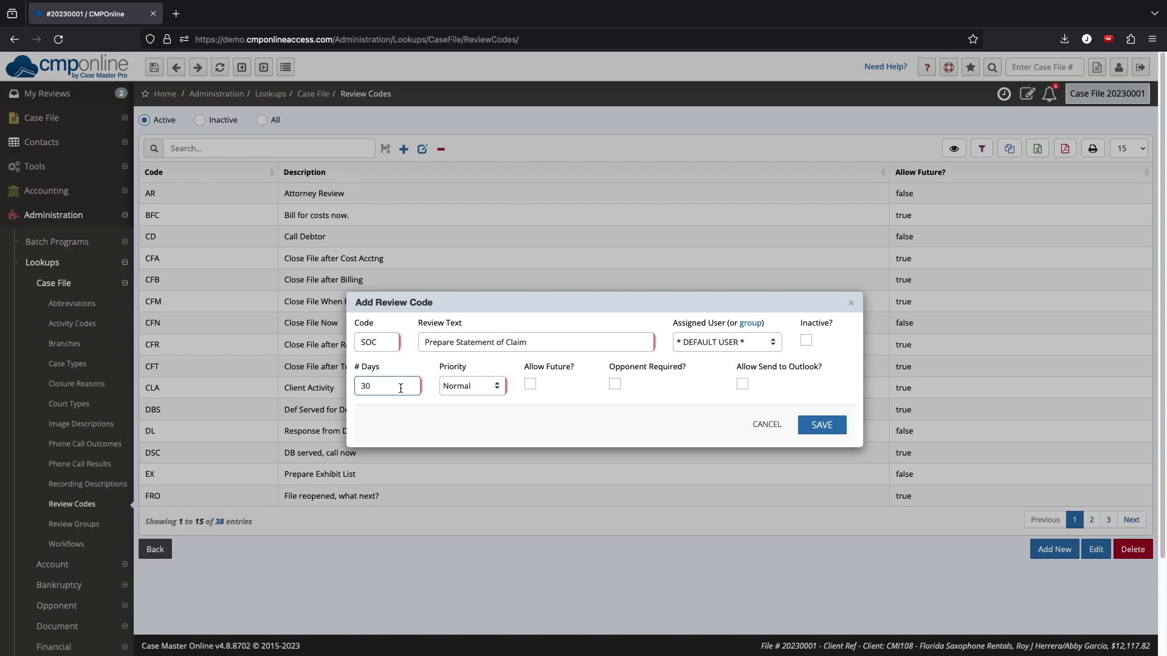
left_click(484, 385)
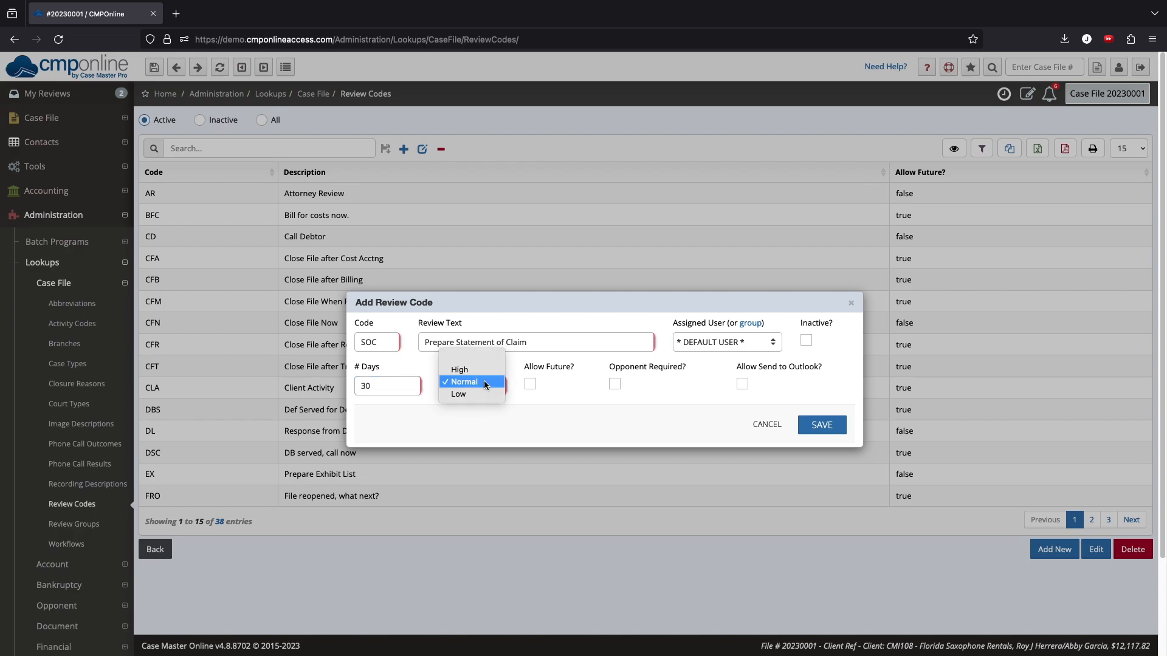
left_click(486, 381)
- Mark the review code as opponent required and save it
mouse_move(530, 388)
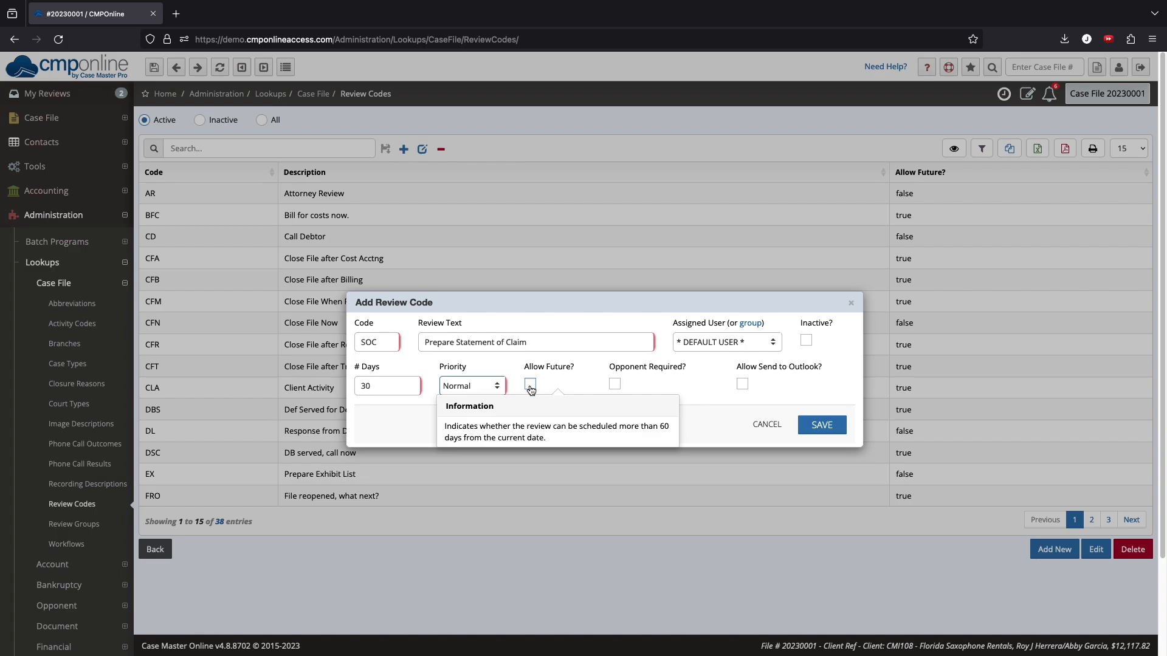
left_click(615, 384)
left_click(615, 384)
left_click(615, 384)
left_click(832, 431)
left_click(845, 328)
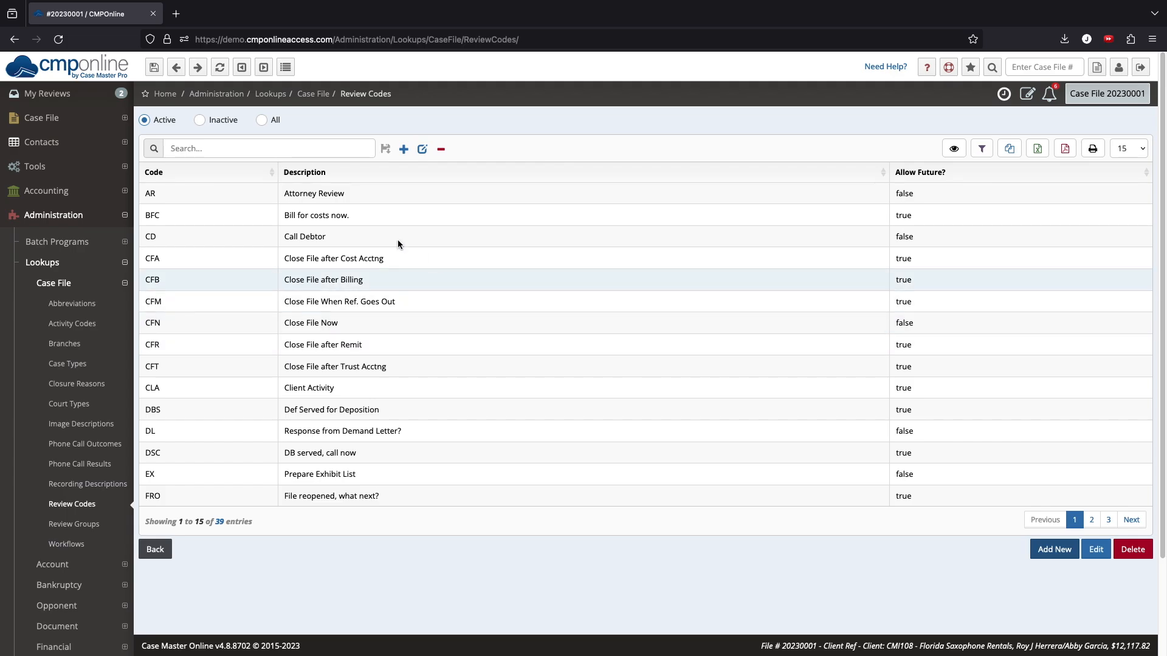
- Add a review to the case file using code SOC (Prepare Statement of Claim)
left_click(126, 119)
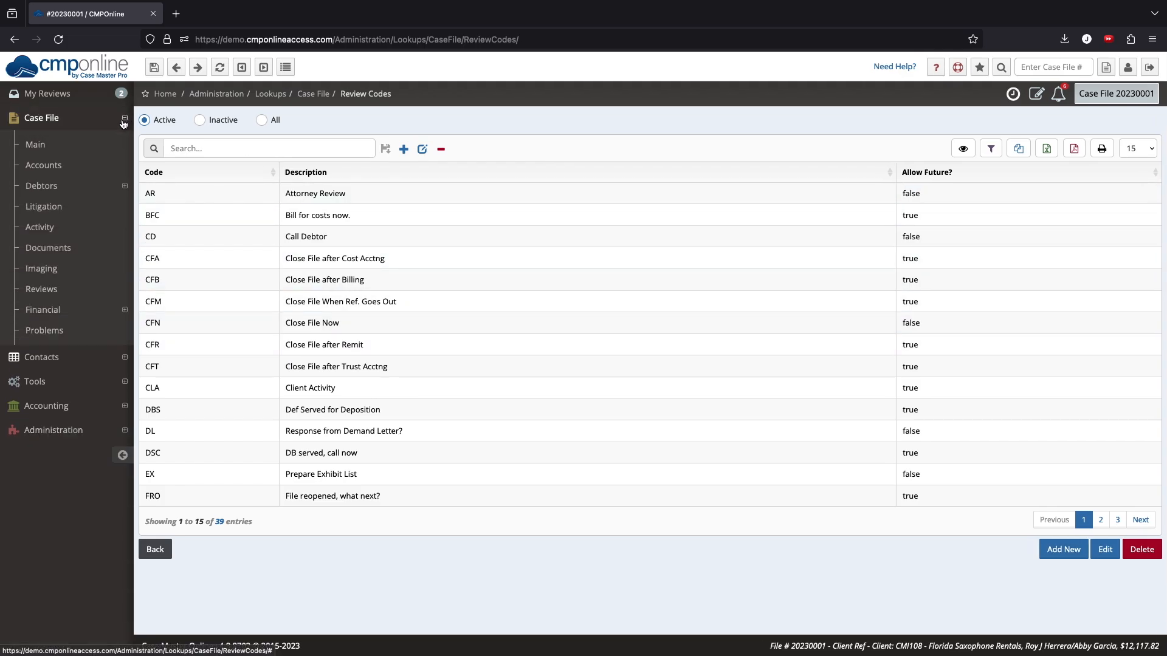
left_click(111, 293)
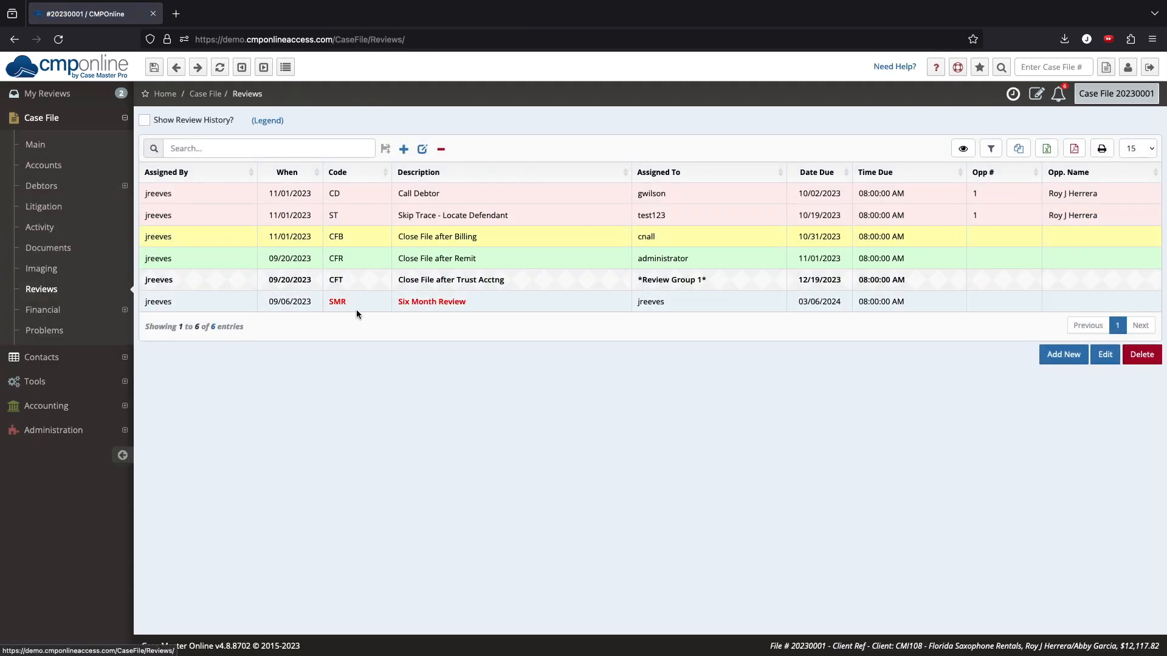
left_click(1063, 356)
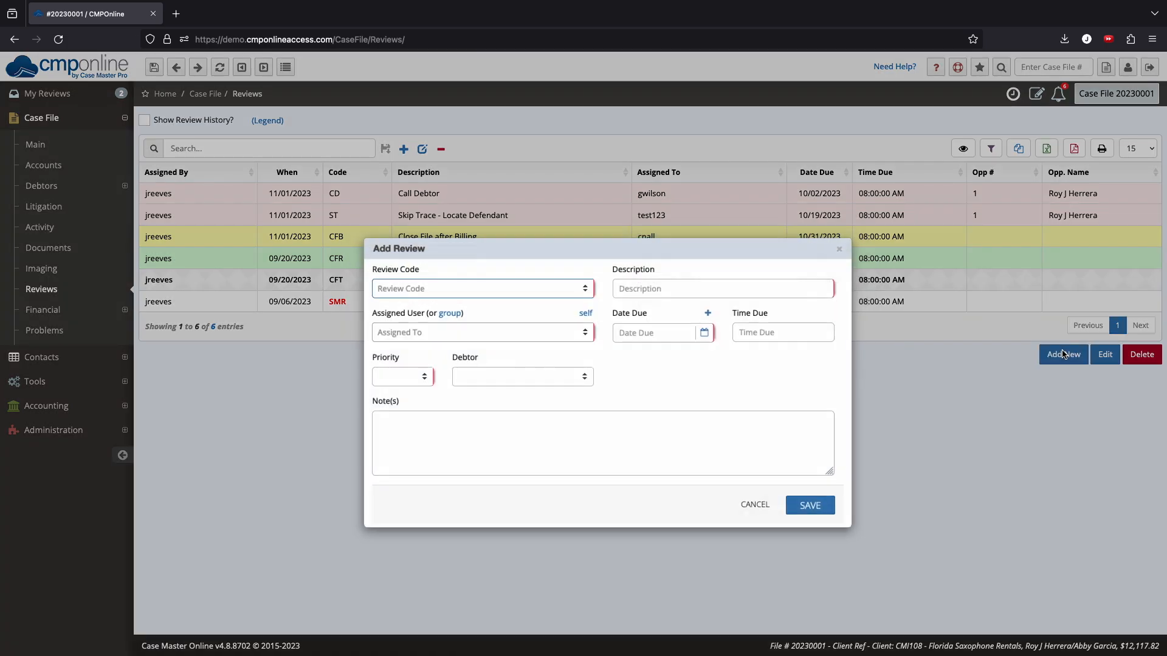
left_click(560, 293)
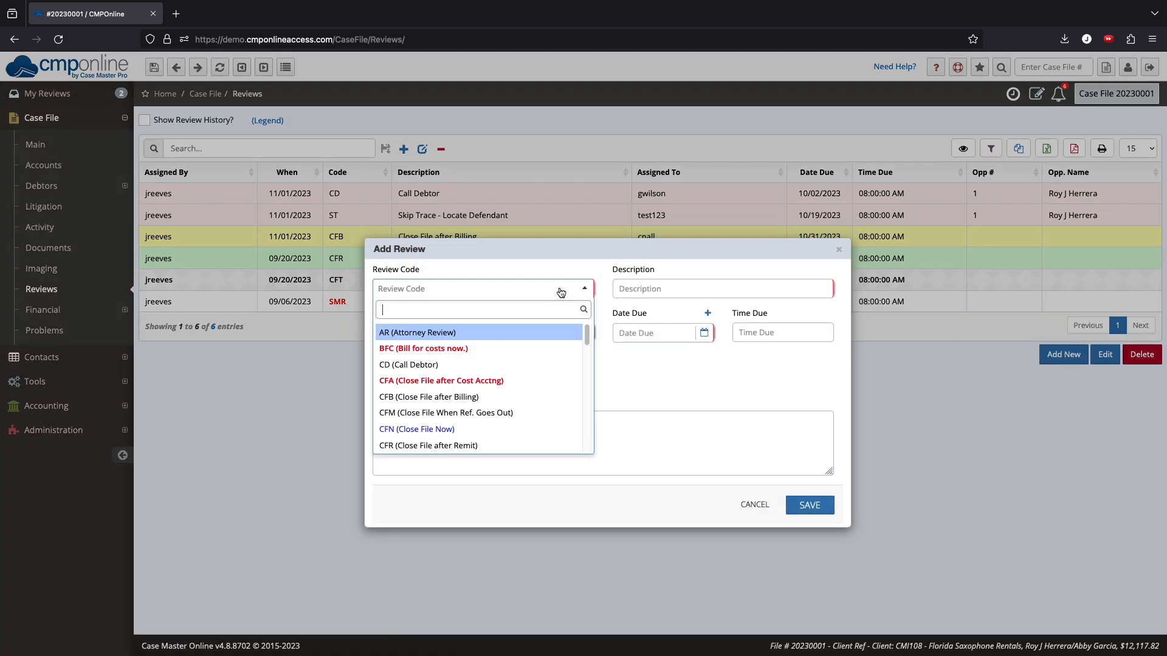
type("soc")
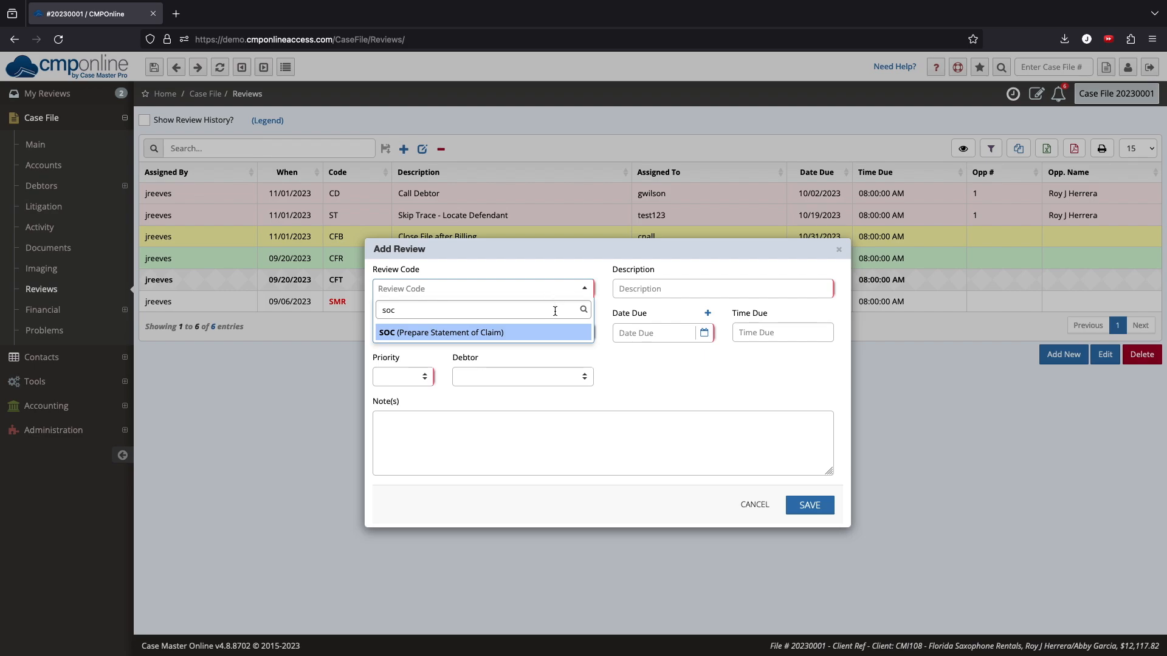
left_click(562, 334)
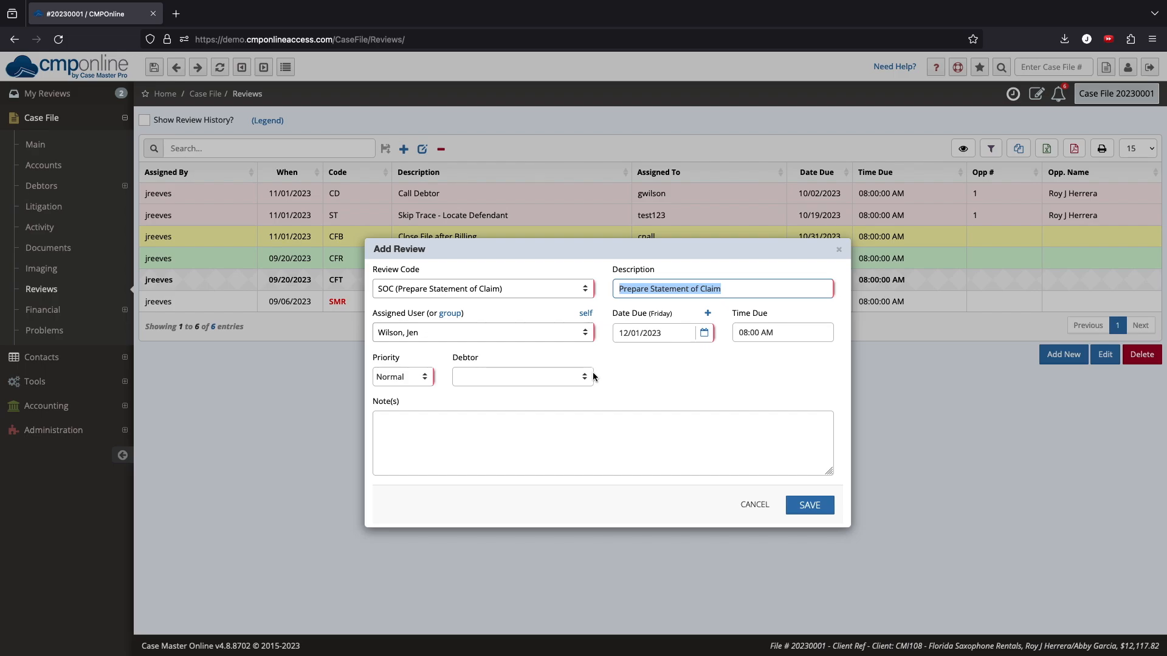
- Set the review's debtor to the first listed debtor and save the review
left_click(573, 378)
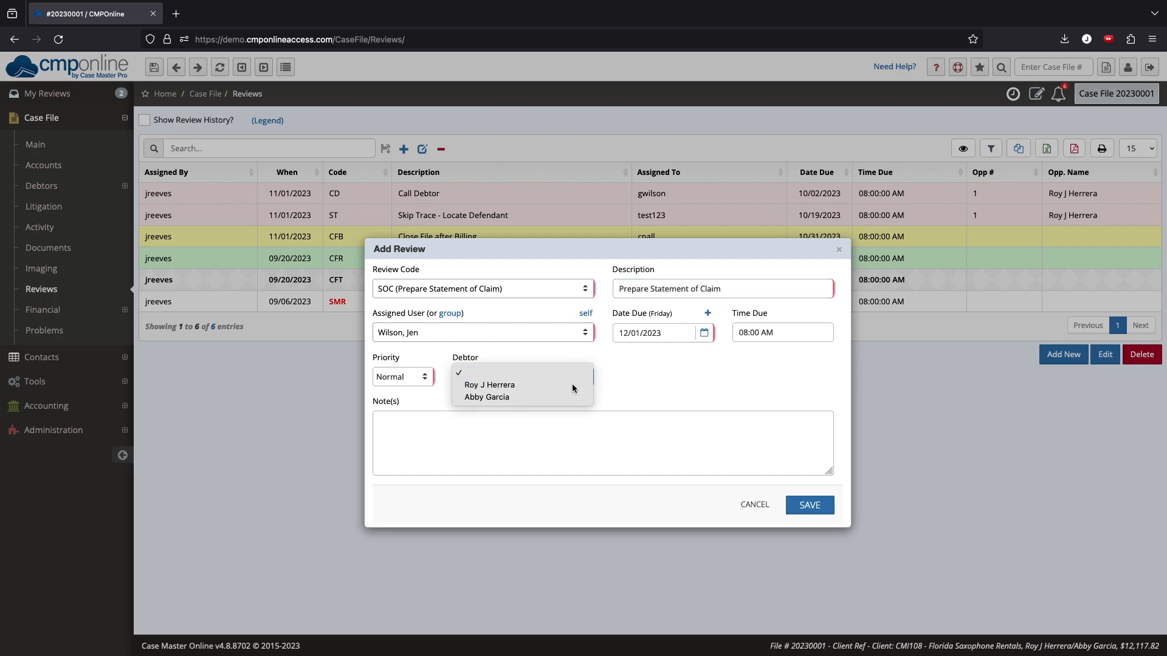
left_click(571, 384)
left_click(804, 506)
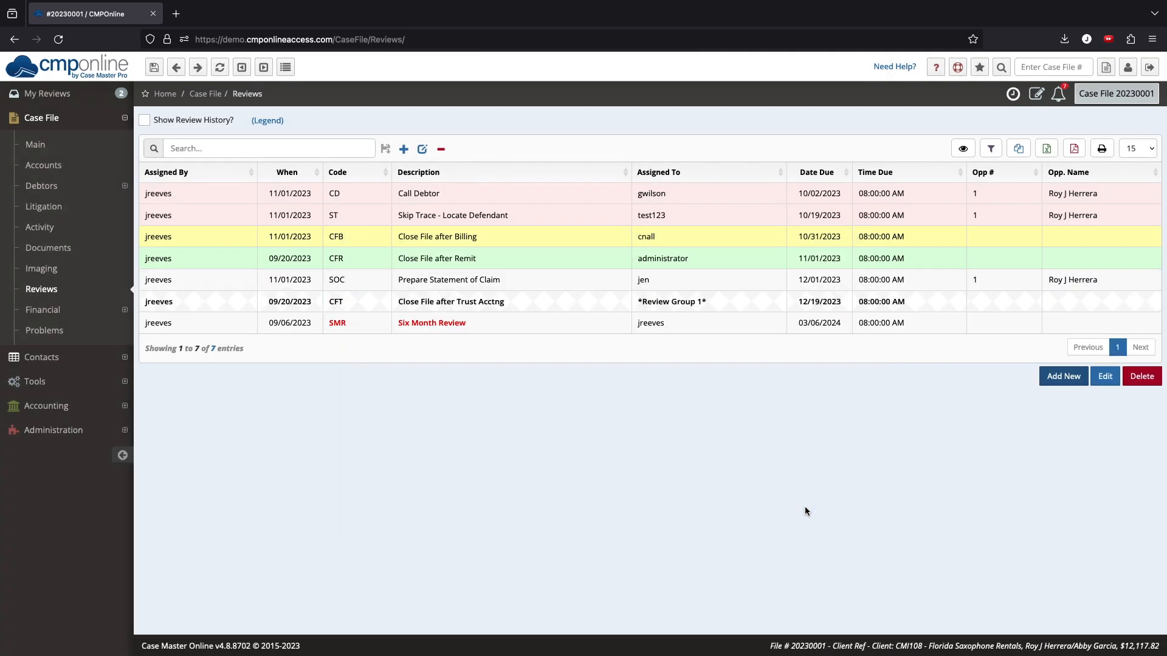
- Filter My Reviews to Through Today and switch the assigned user to the test user
left_click(733, 285)
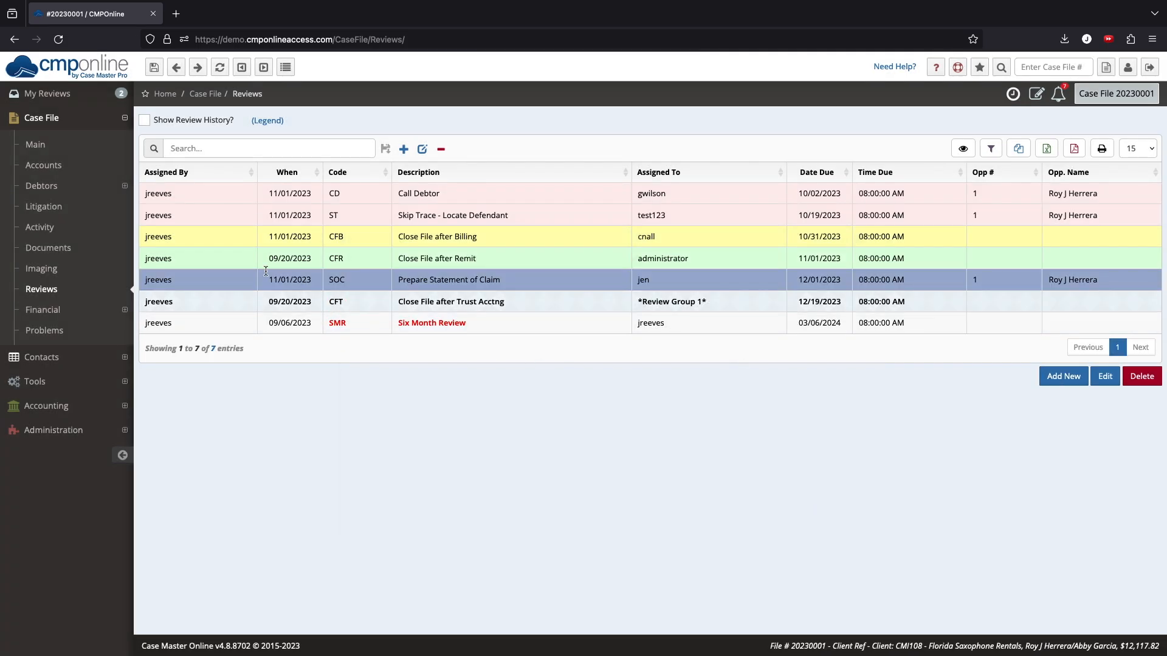
left_click(87, 100)
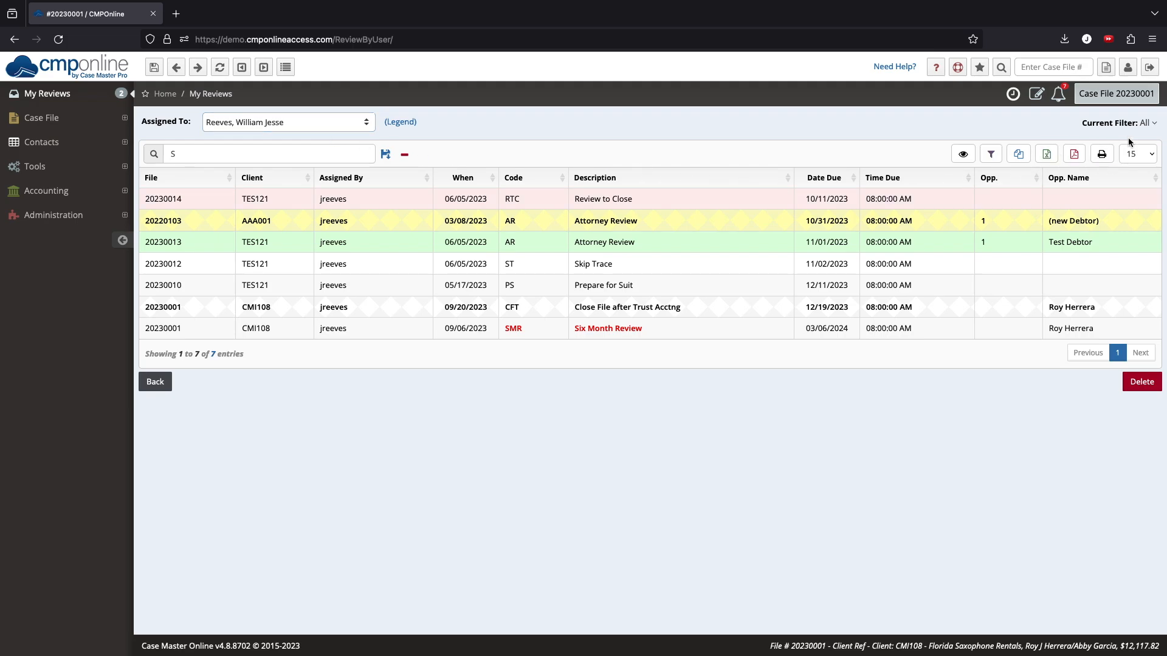
left_click(1148, 124)
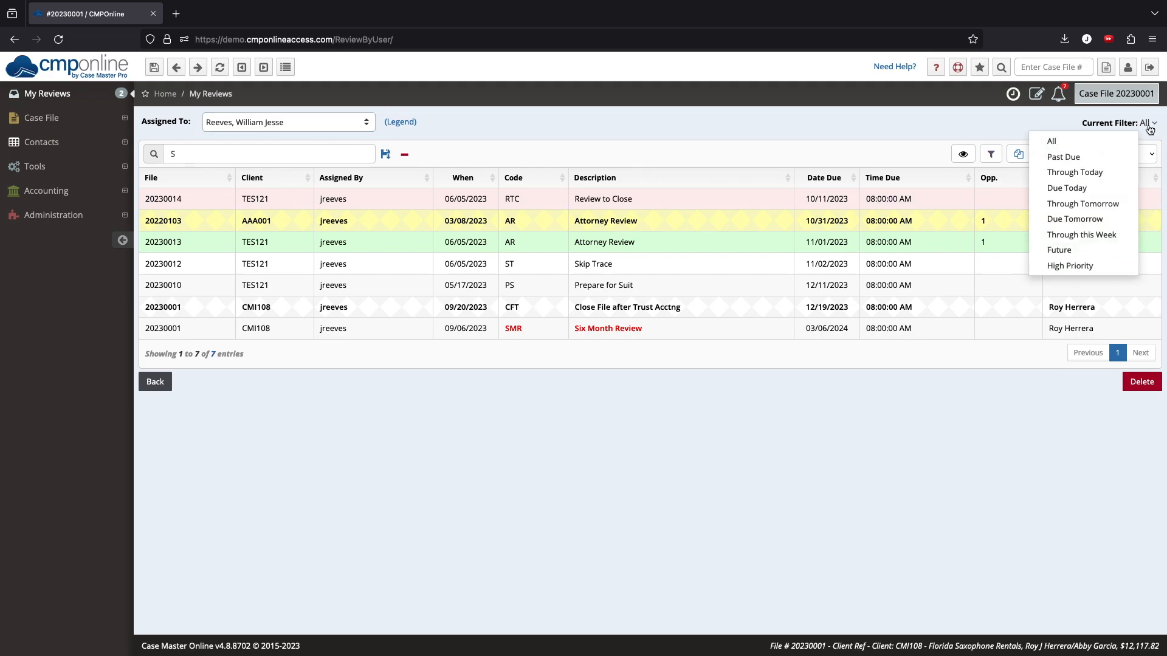
left_click(1107, 173)
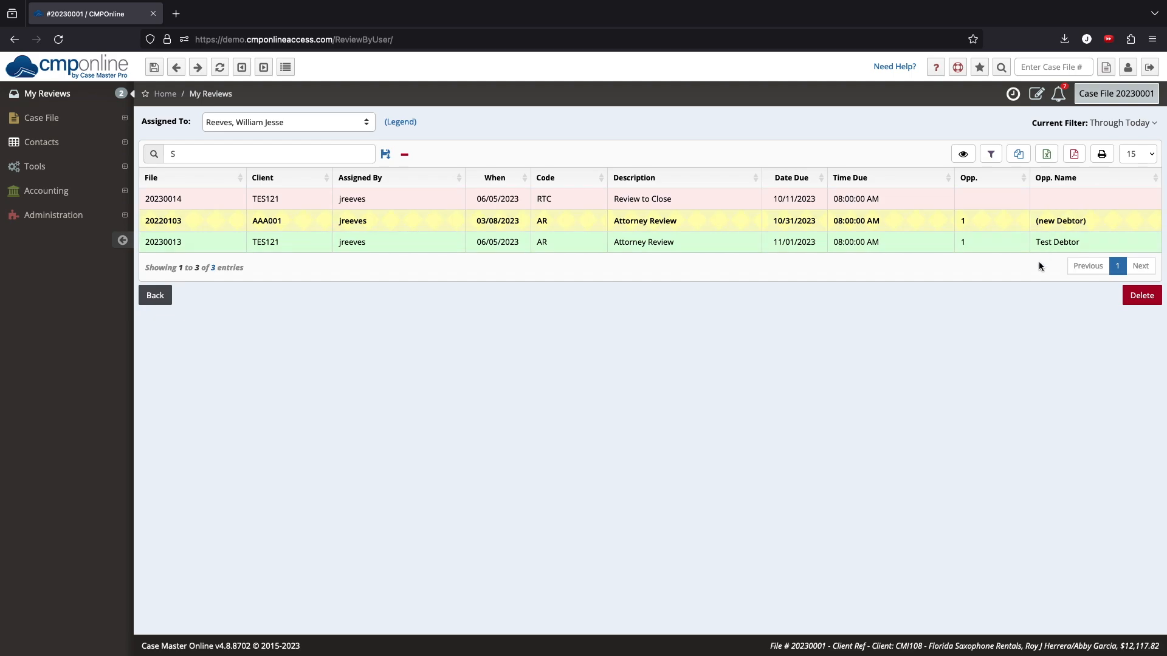
left_click(360, 125)
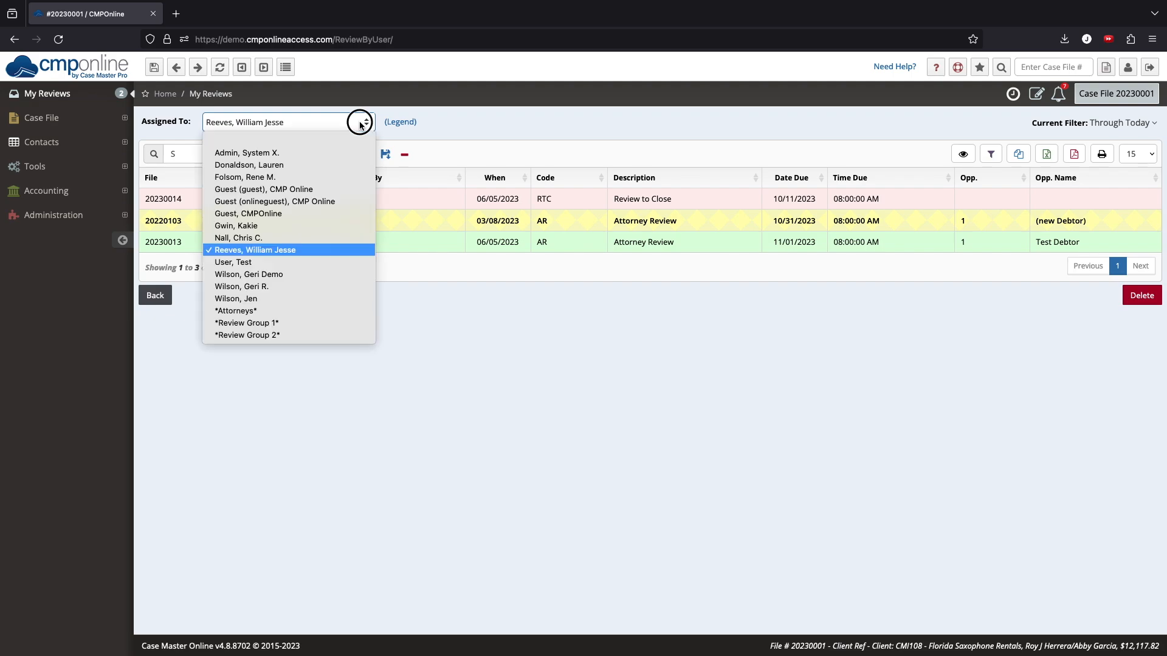
left_click(326, 262)
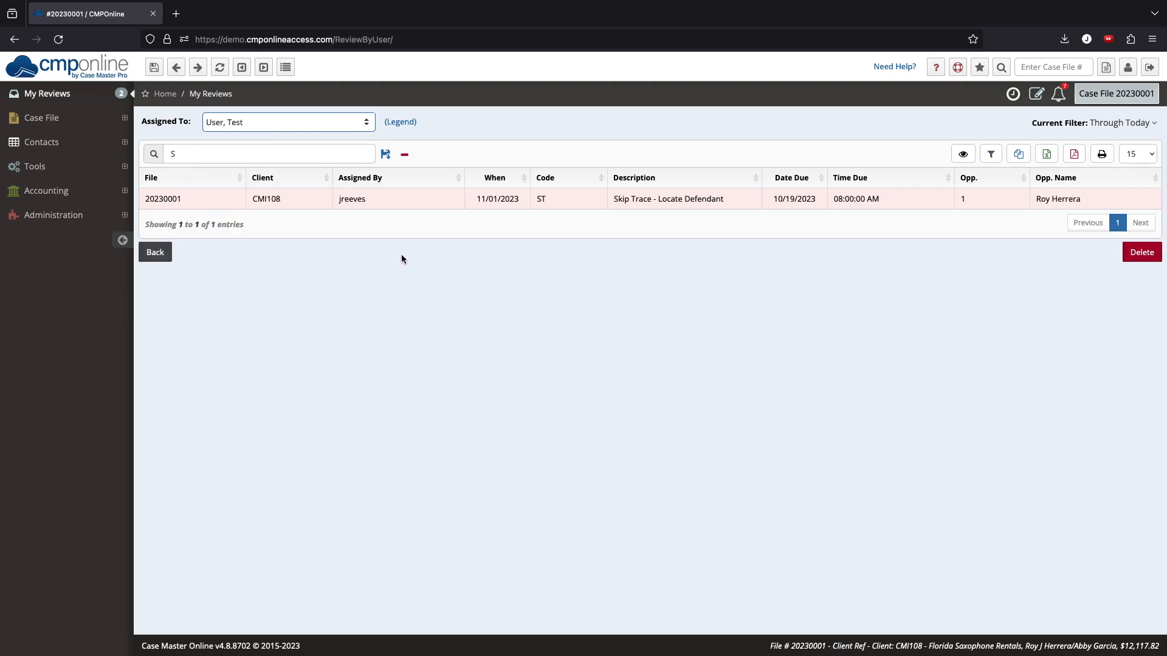